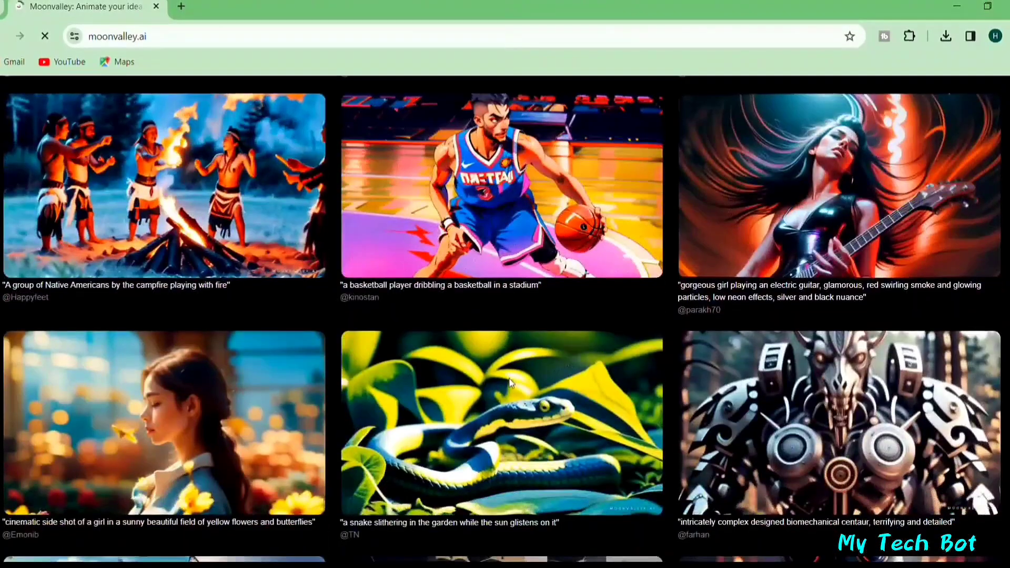
Ask ChatGPT in a new chat for a 200-word short story about a panda and a young boy.
scroll(509, 377, down, 1)
scroll(509, 383, down, 5)
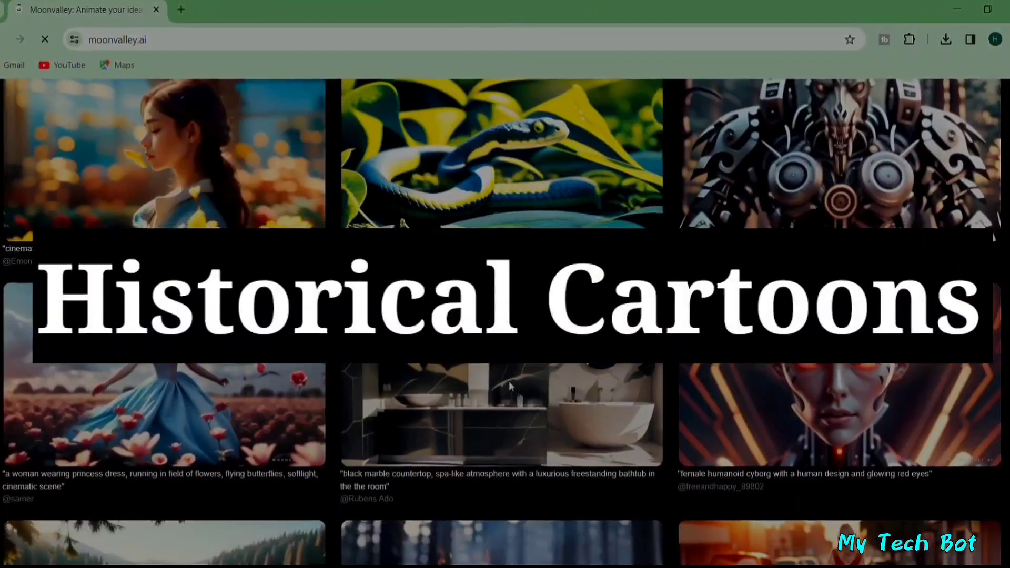
scroll(509, 384, down, 3)
scroll(509, 382, down, 4)
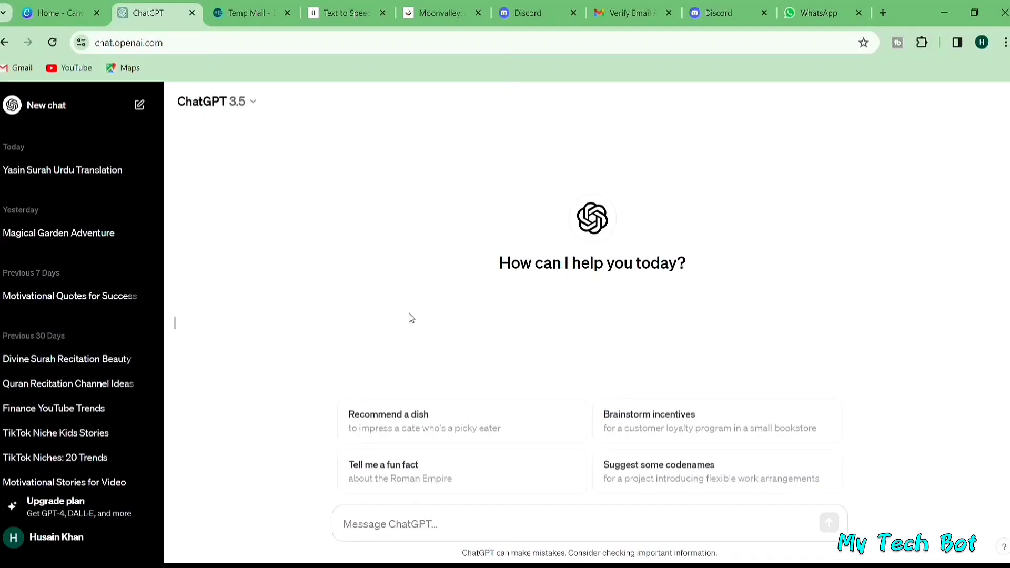
click(360, 536)
text(write a short story about a)
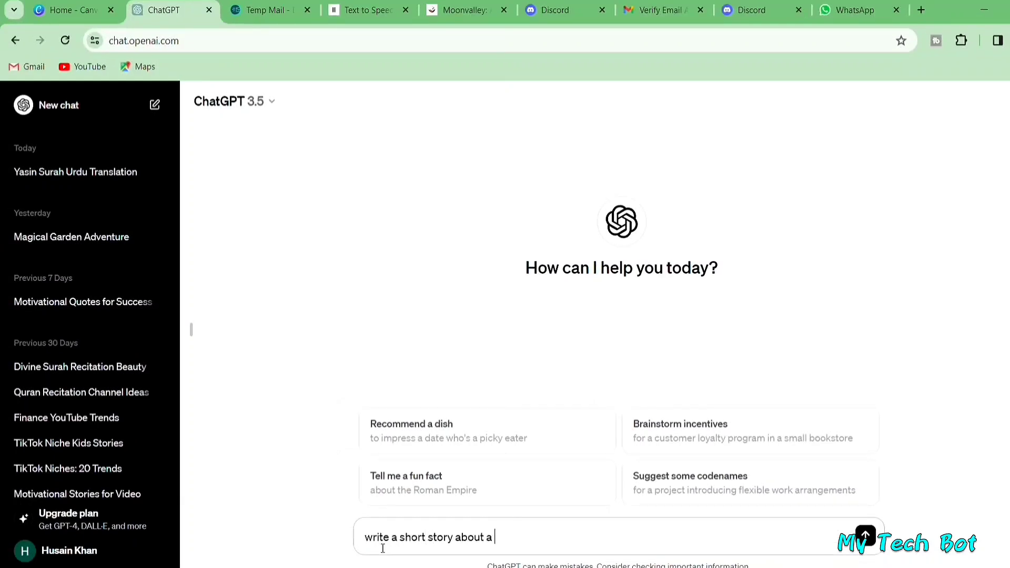
text(g boy in about 200 words)
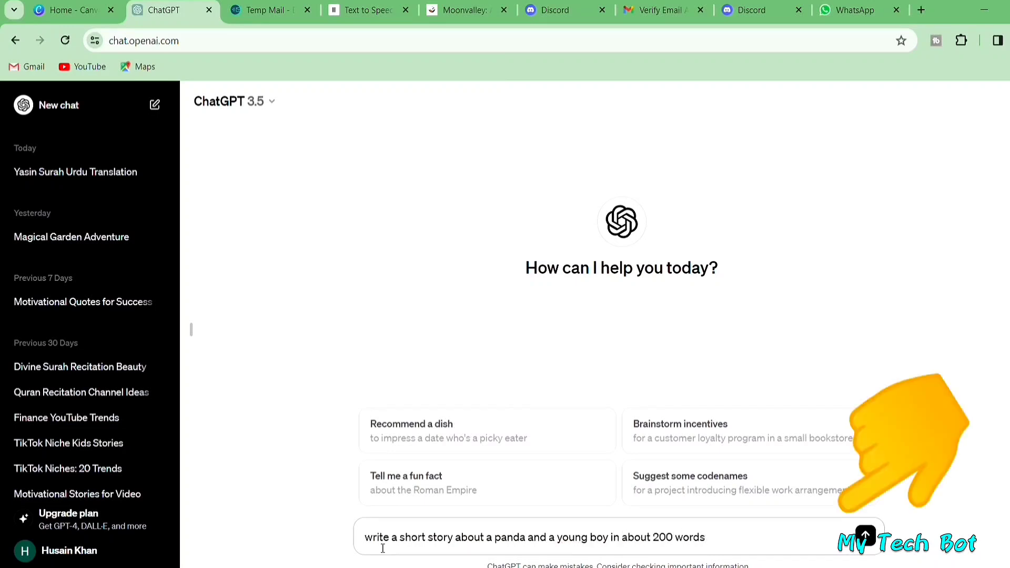
key(Return)
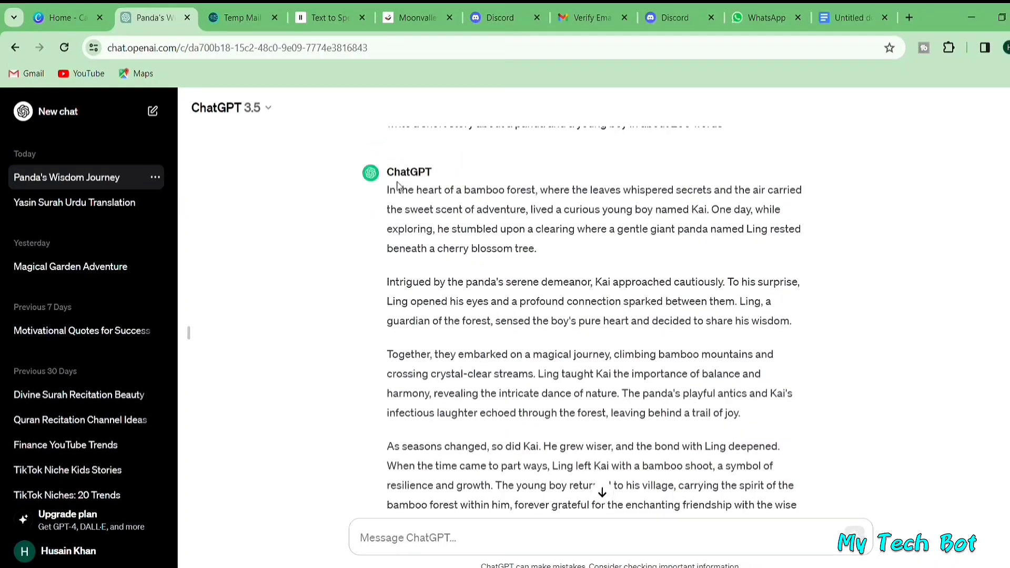
Paste the story's first paragraph into the untitled Google Doc, then copy it again from there.
drag(407, 196, 535, 251)
key(ctrl+c)
right_click(312, 278)
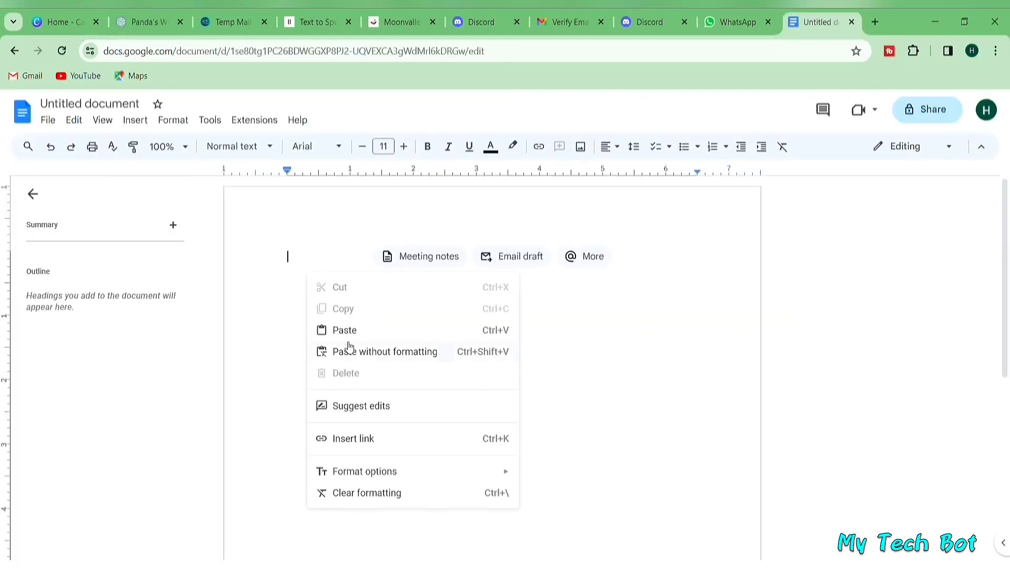
click(347, 331)
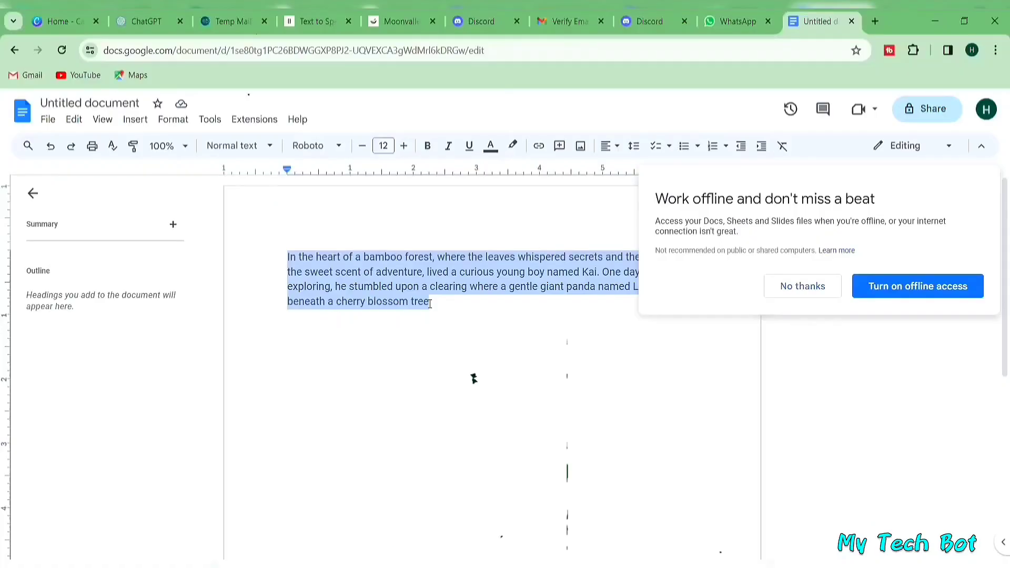
right_click(427, 304)
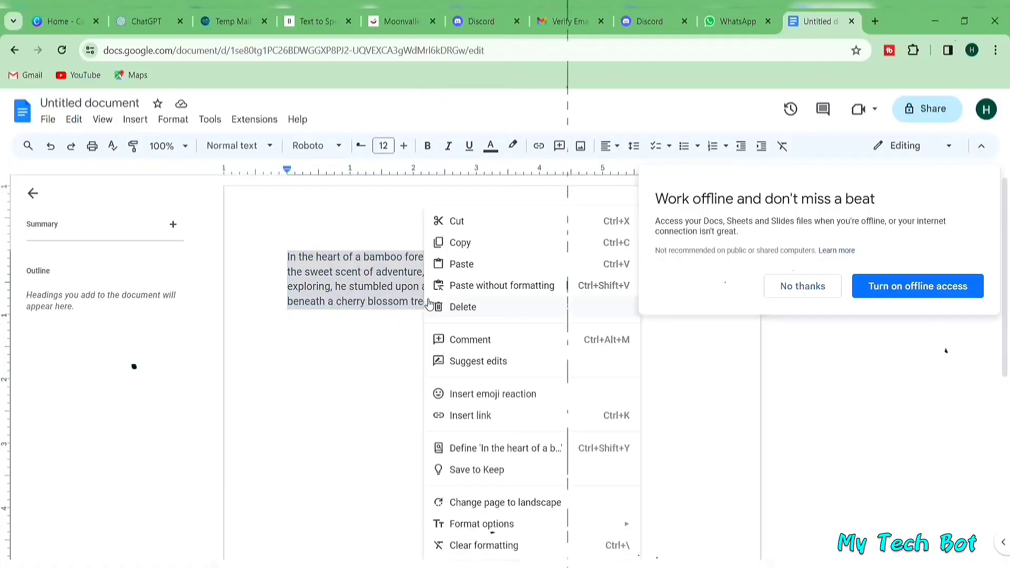
click(460, 242)
click(146, 21)
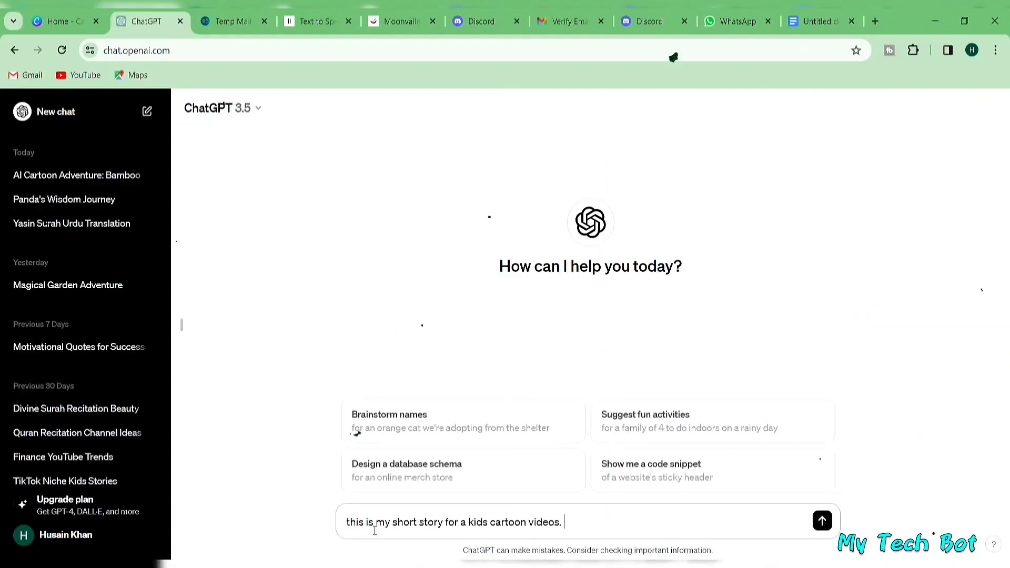
Send ChatGPT the opening paragraph with a request for AI video generator prompts for the story.
key(ctrl+v)
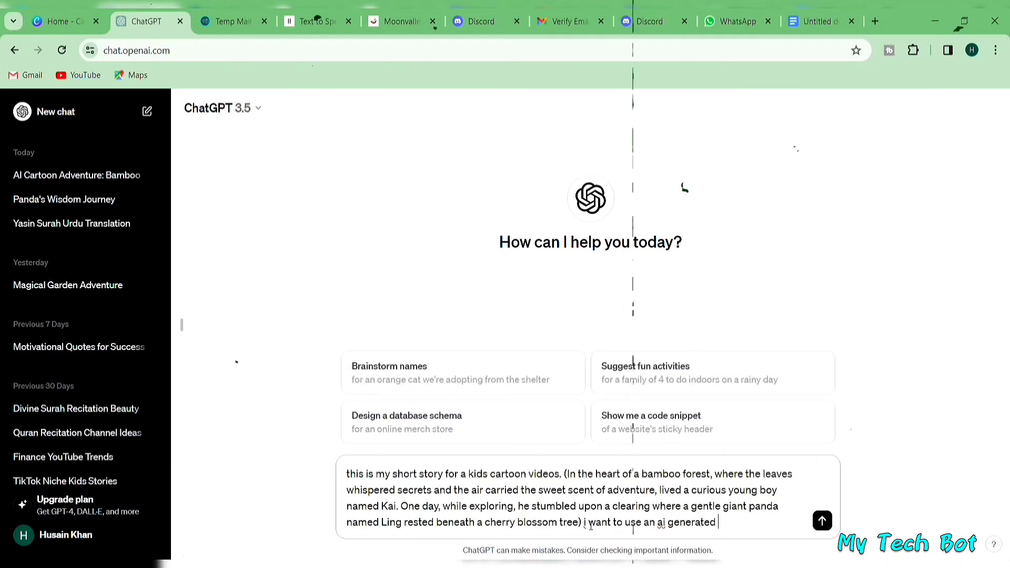
text(in my sto)
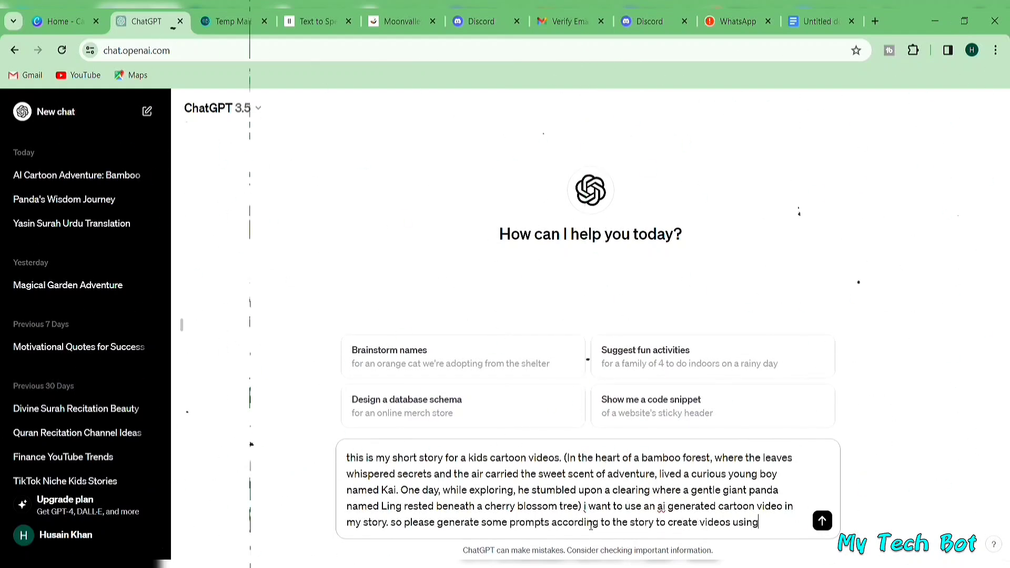
text(ai video generator.)
key(Return)
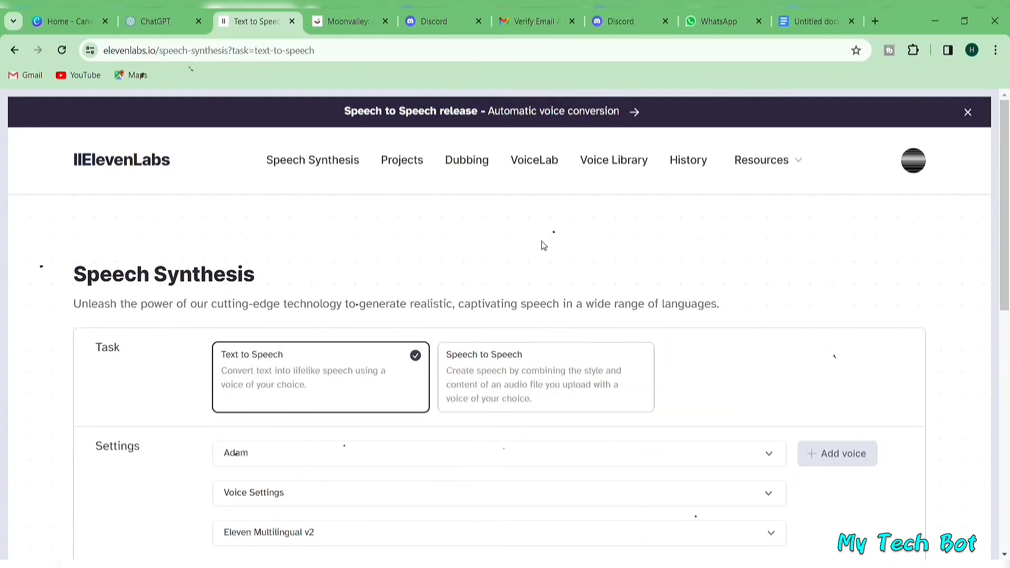
Paste the opening paragraph into ElevenLabs' text box and generate the narration with voice Adam.
scroll(543, 246, down, 5)
key(ctrl+v)
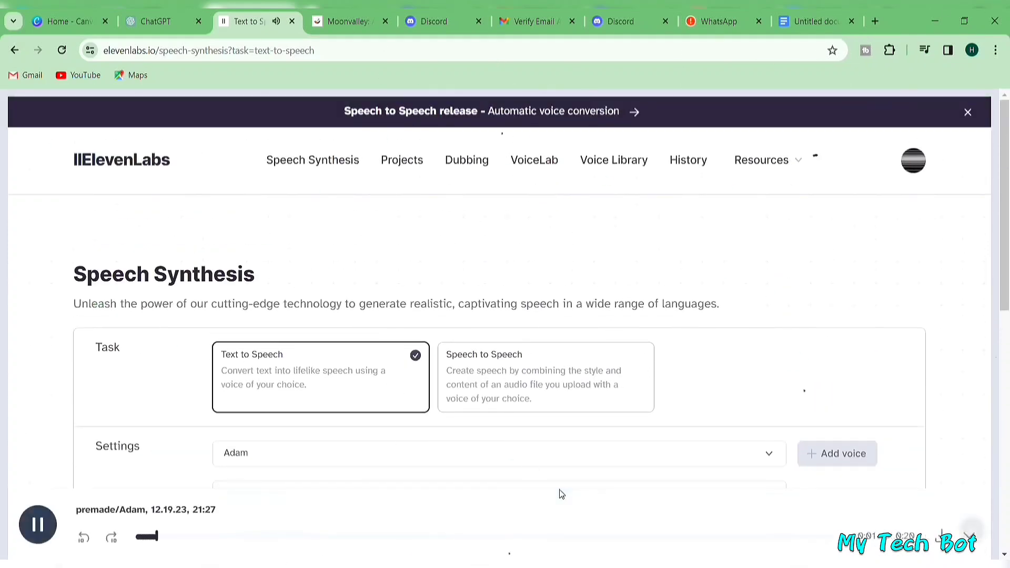
scroll(562, 494, down, 10)
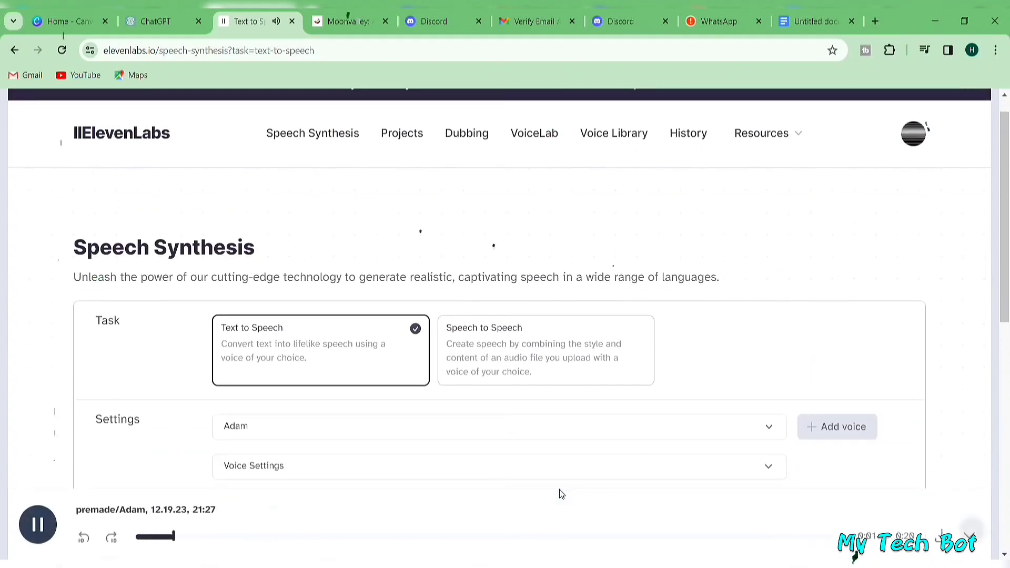
scroll(562, 494, up, 1)
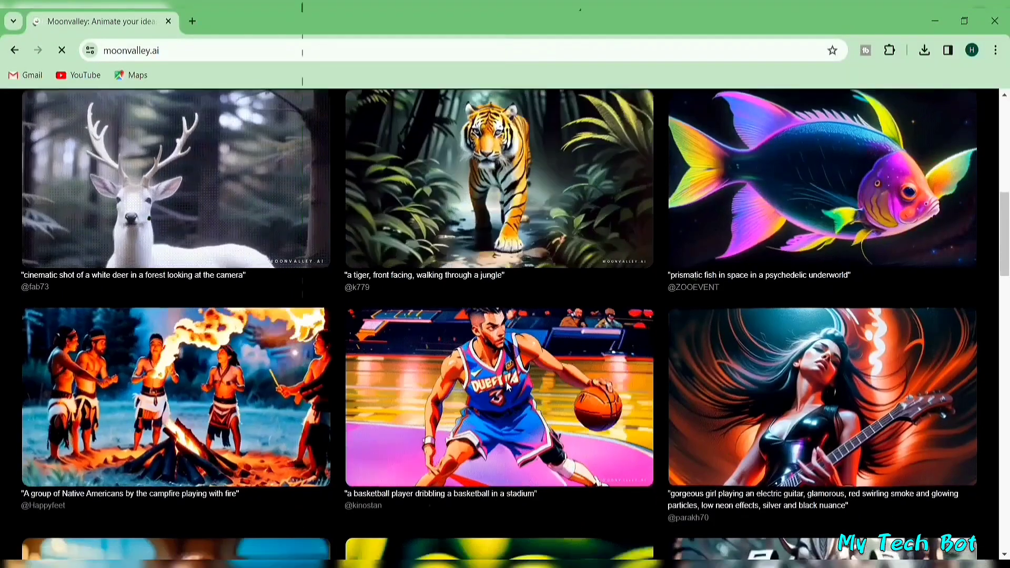
scroll(507, 384, down, 4)
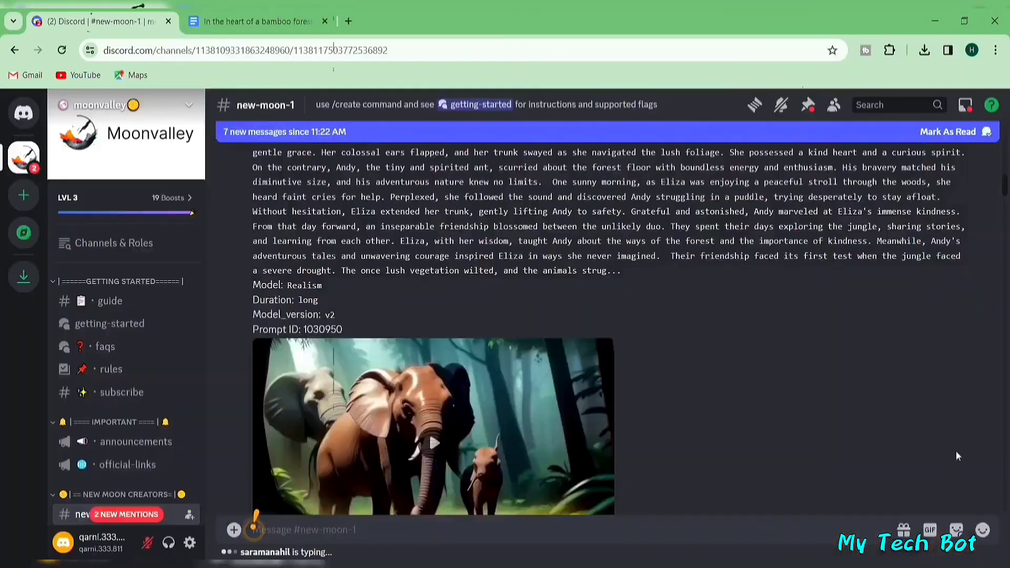
Scroll through recent Moonvalley generations in new-moon-1, up to the grasshopper and ant clip.
scroll(958, 456, down, 4)
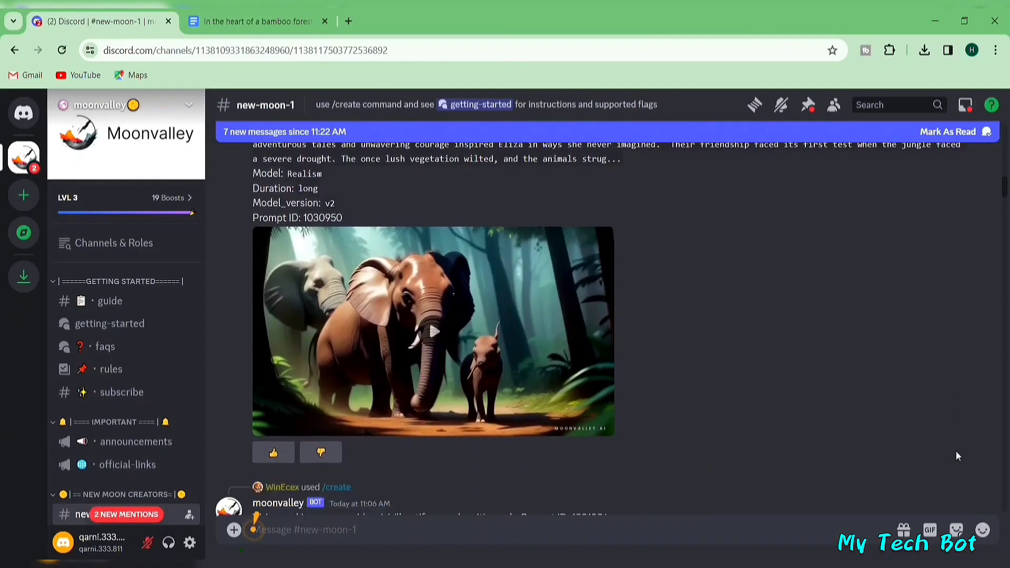
scroll(957, 456, down, 5)
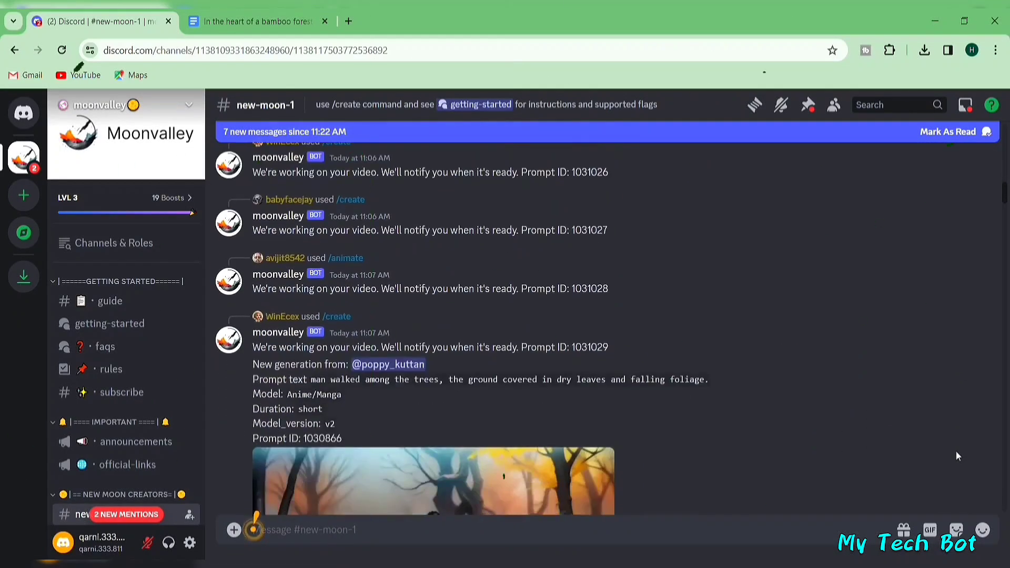
scroll(955, 451, down, 10)
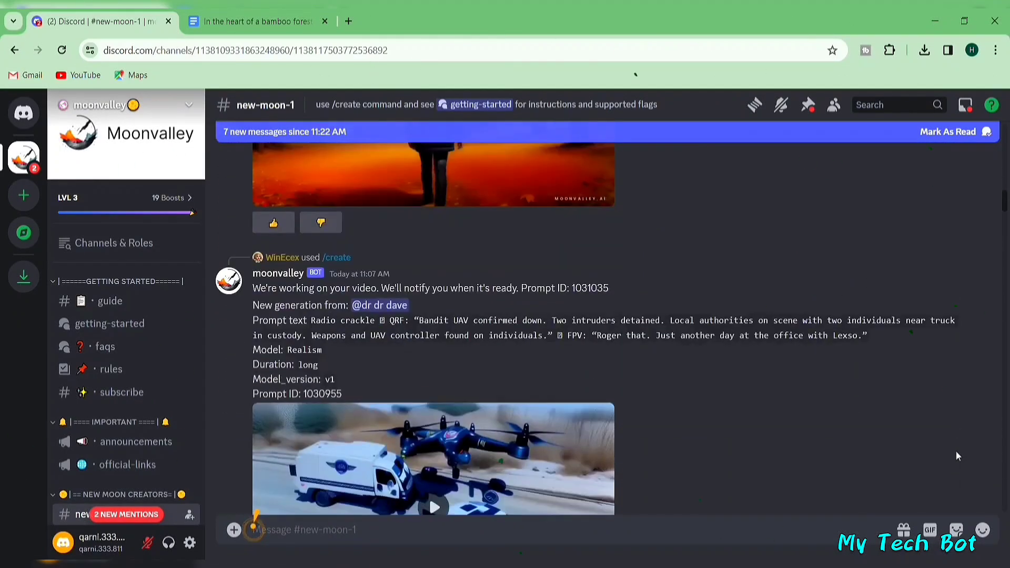
drag(201, 213, 204, 305)
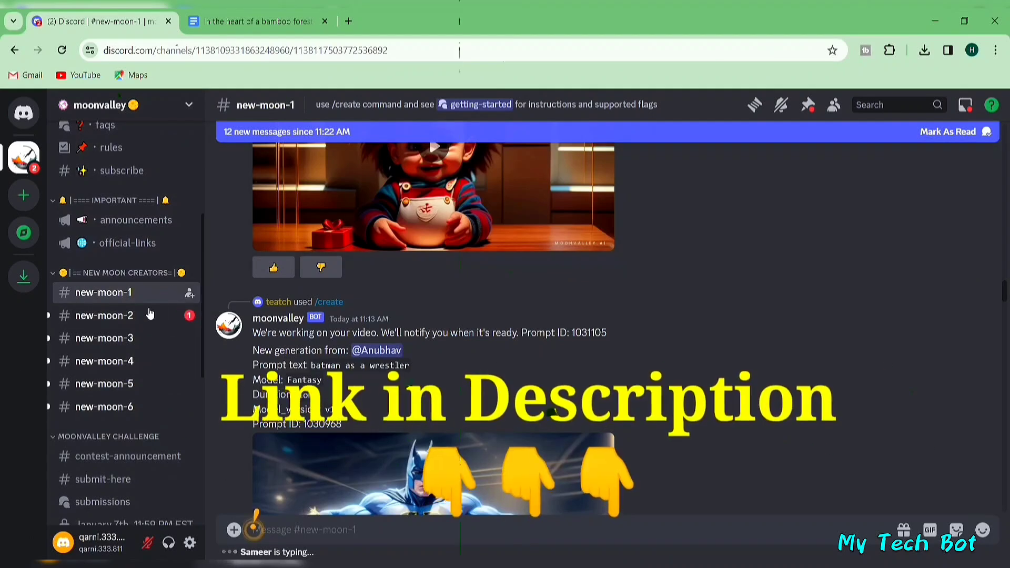
mouse_move(125, 295)
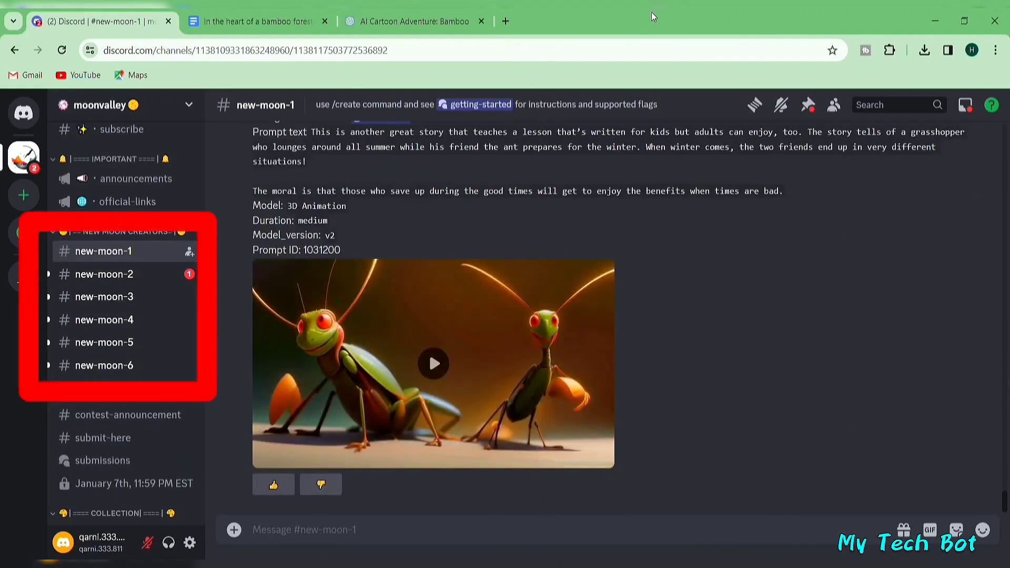
mouse_move(577, 266)
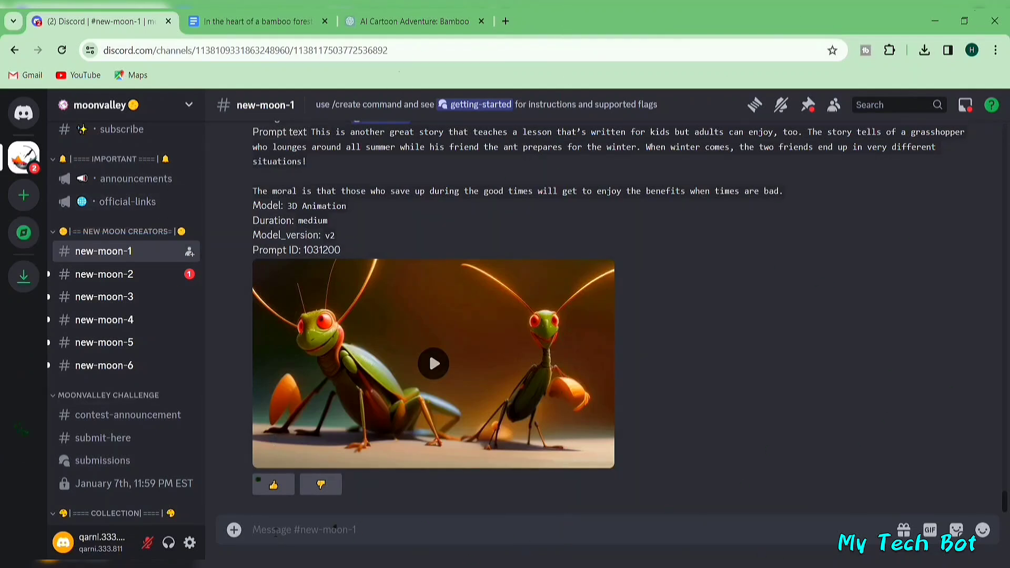
Send a /create request with the Kai bamboo-forest prompt, 3D Animation style and Medium duration.
text(/create)
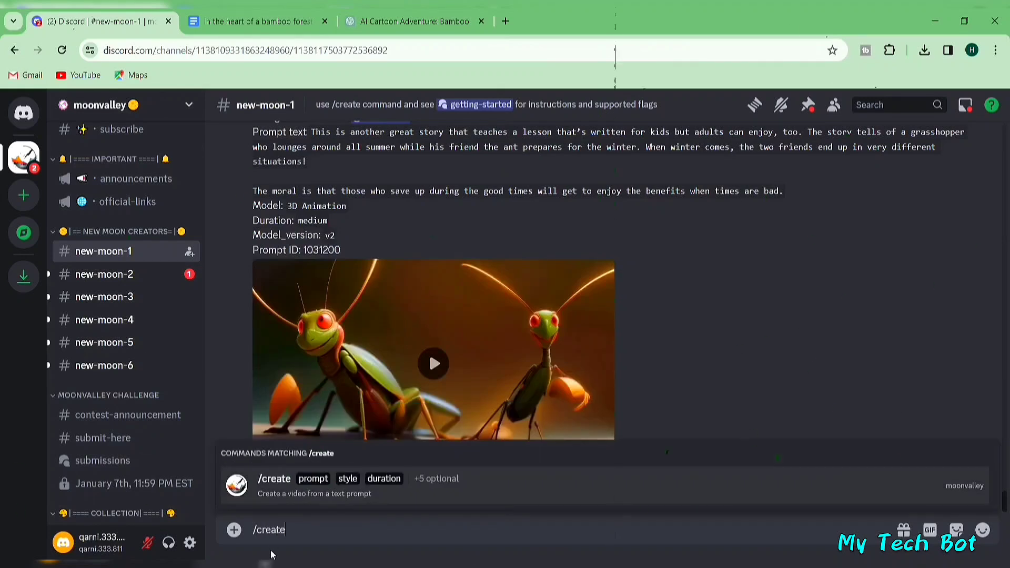
click(286, 485)
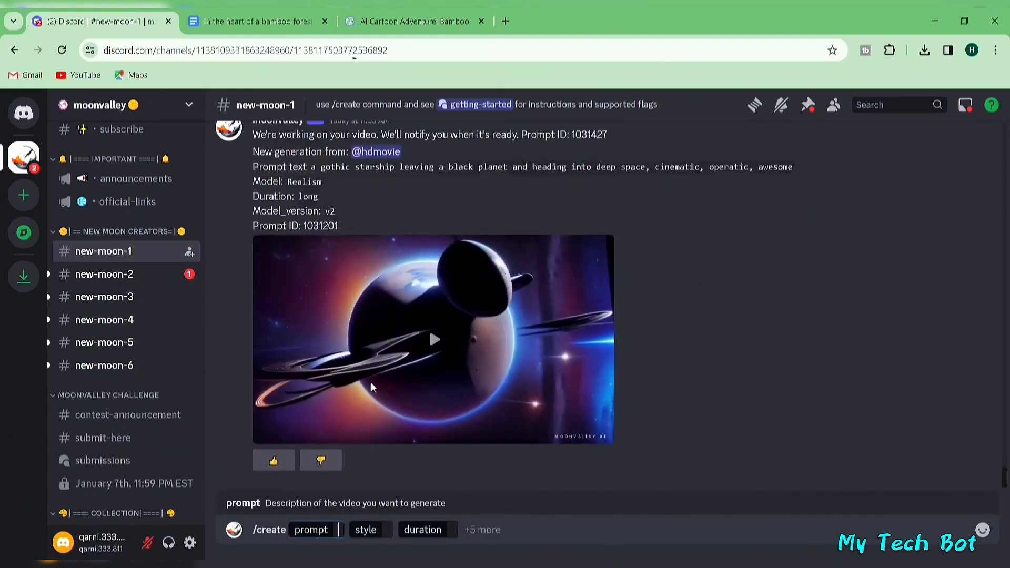
key(ctrl+v)
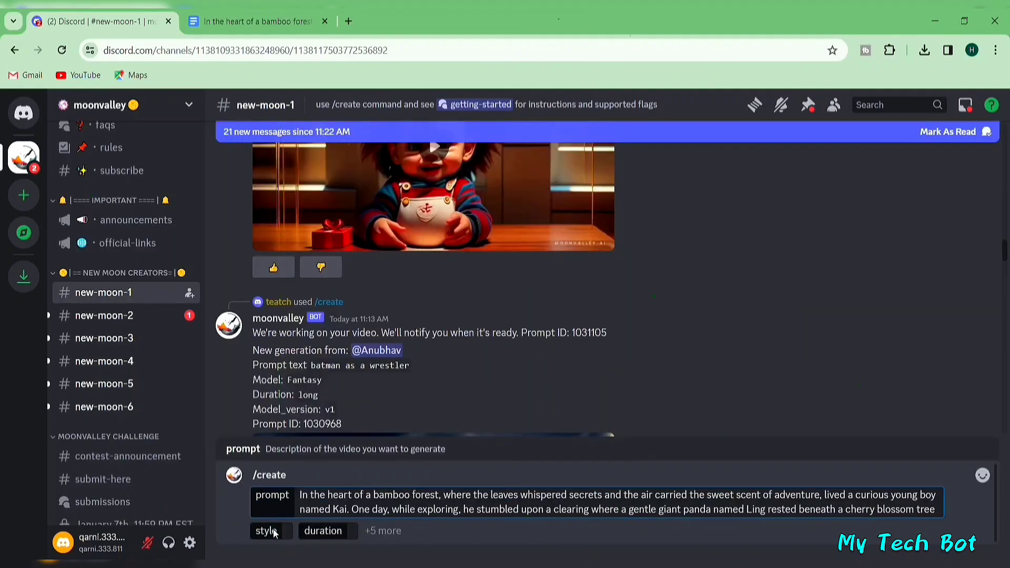
click(267, 532)
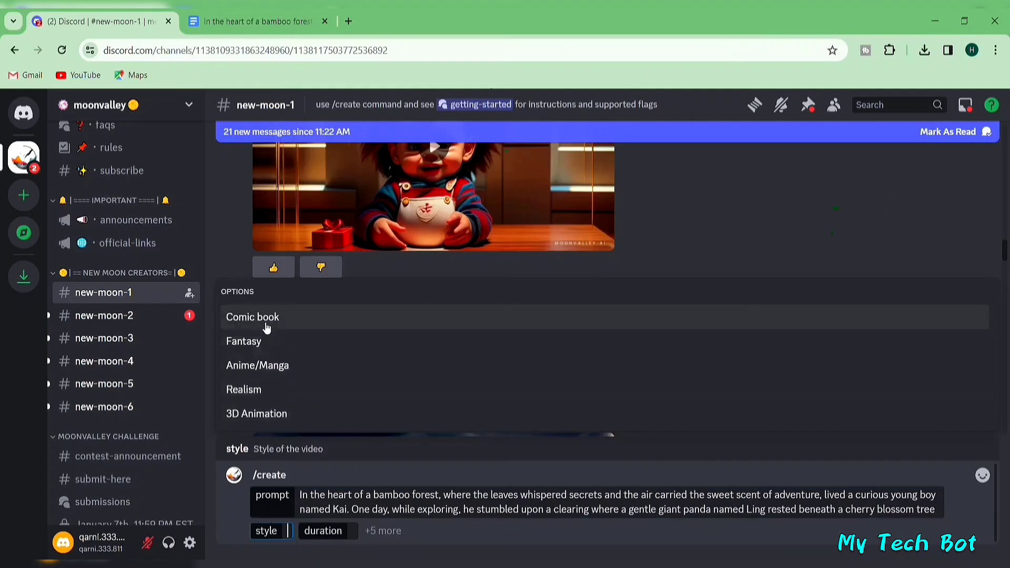
click(259, 415)
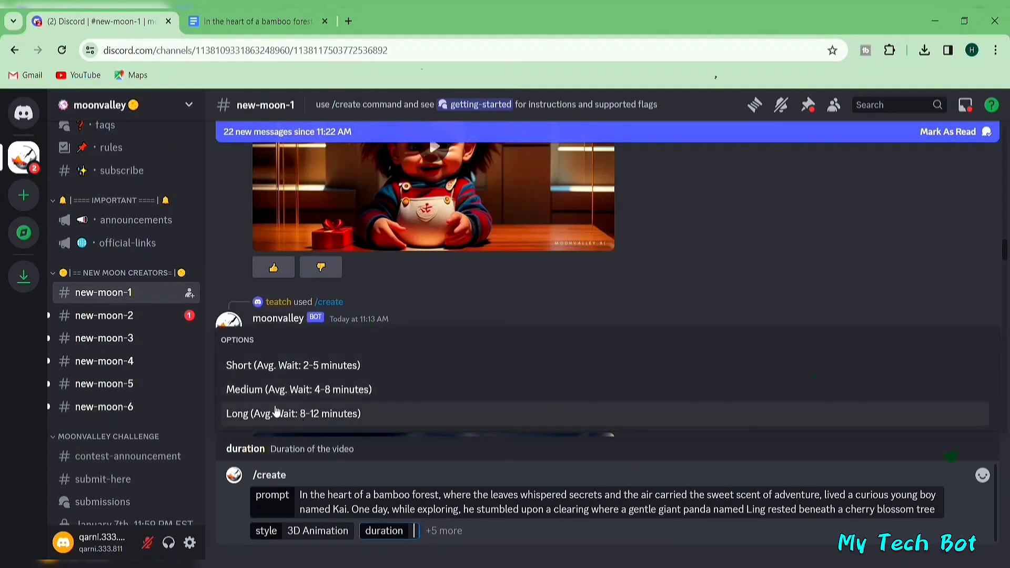
click(304, 396)
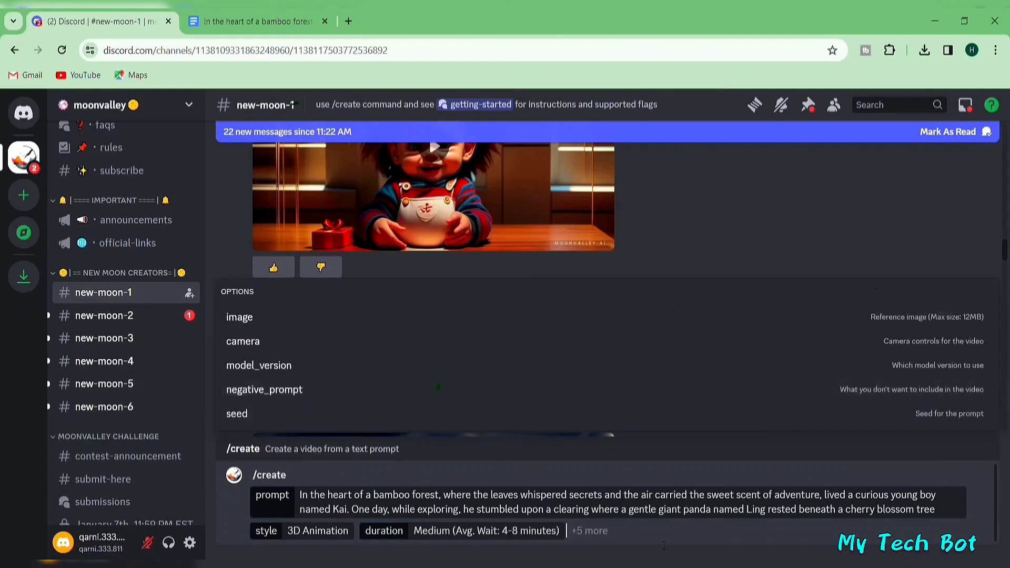
key(Return)
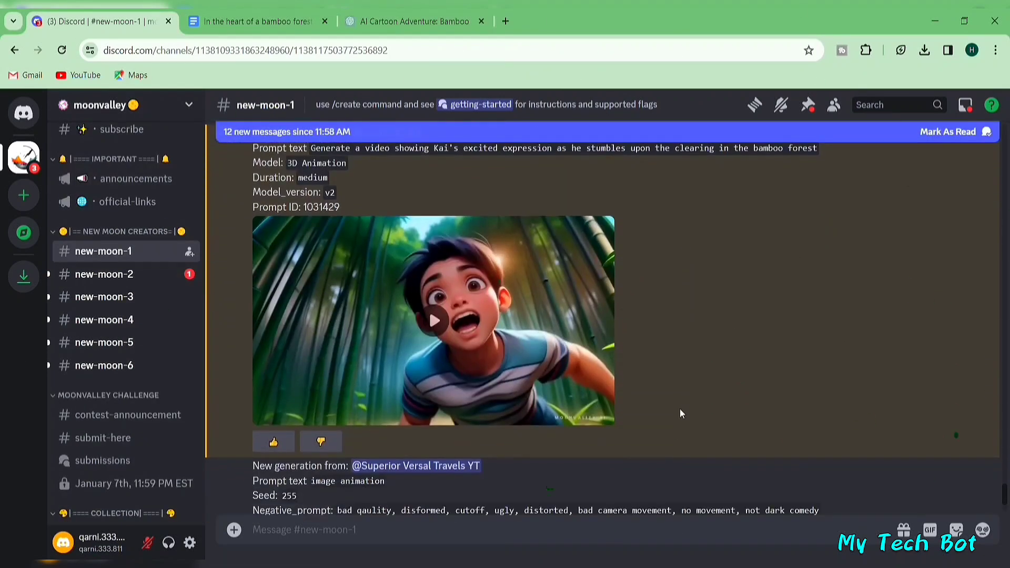
Preview the finished Kai 3D Animation clip and download it.
scroll(680, 414, up, 1)
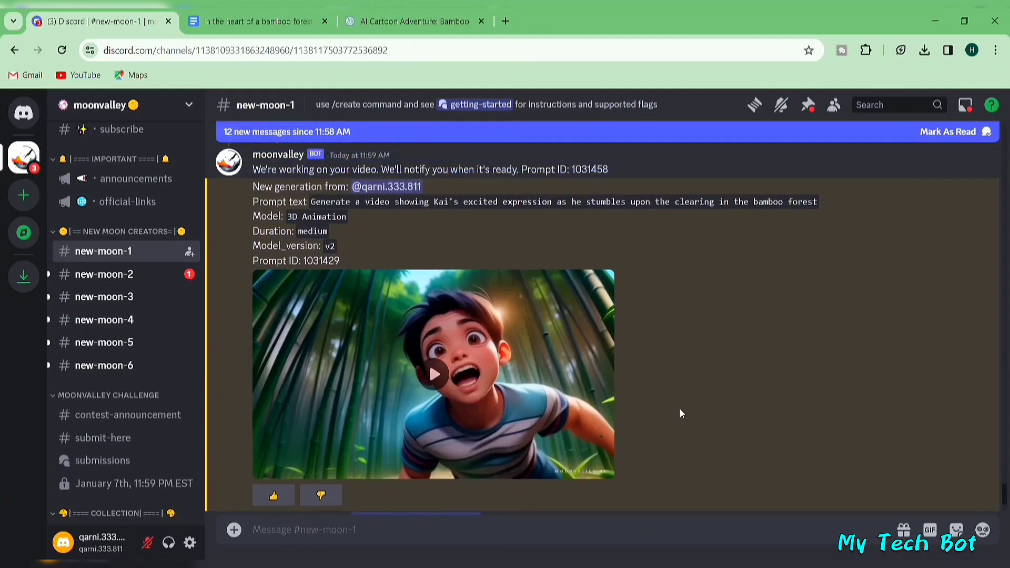
click(437, 376)
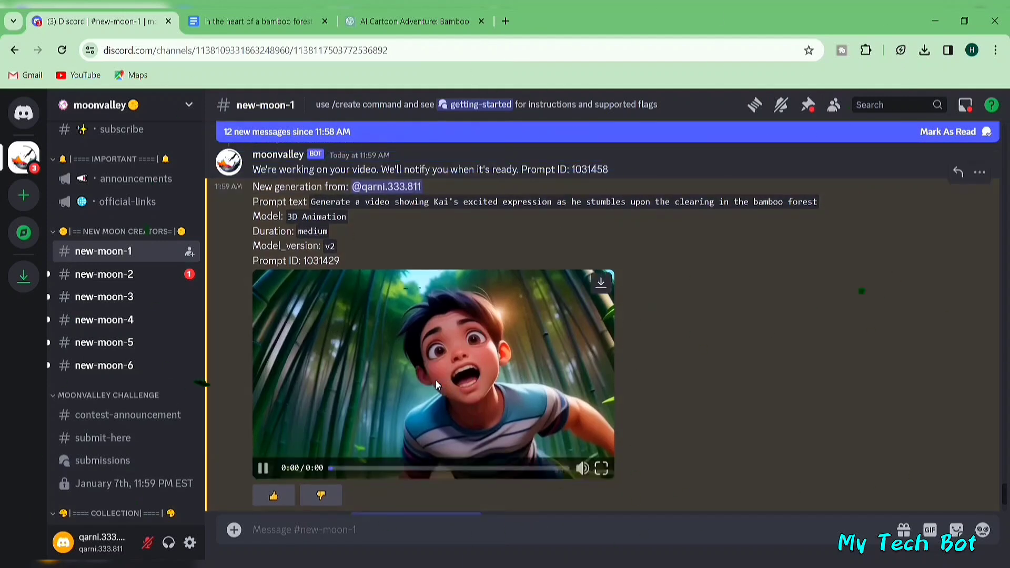
click(601, 284)
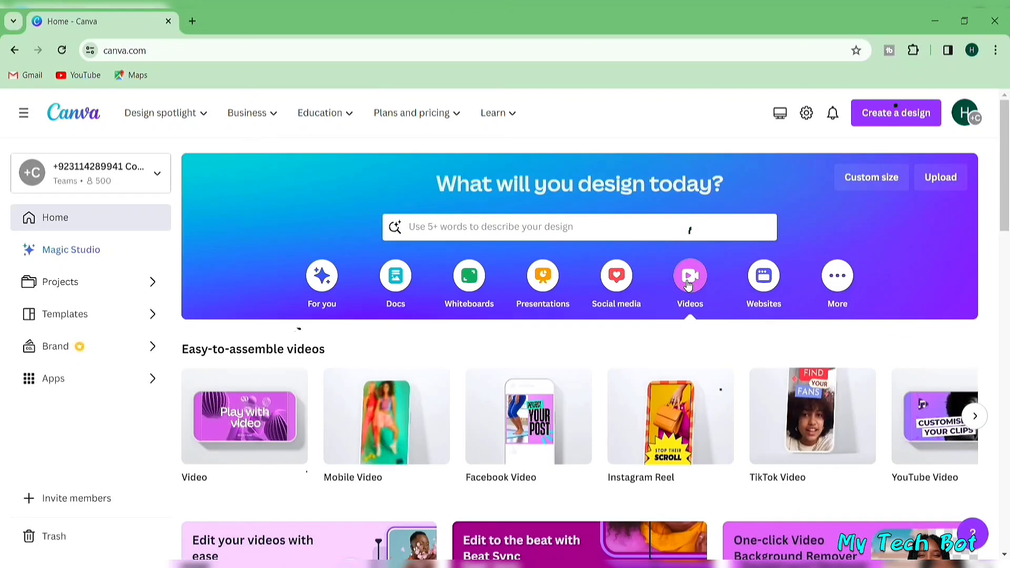
Start a blank Canva video and place the boy clip enlarged to fill the first page.
click(242, 415)
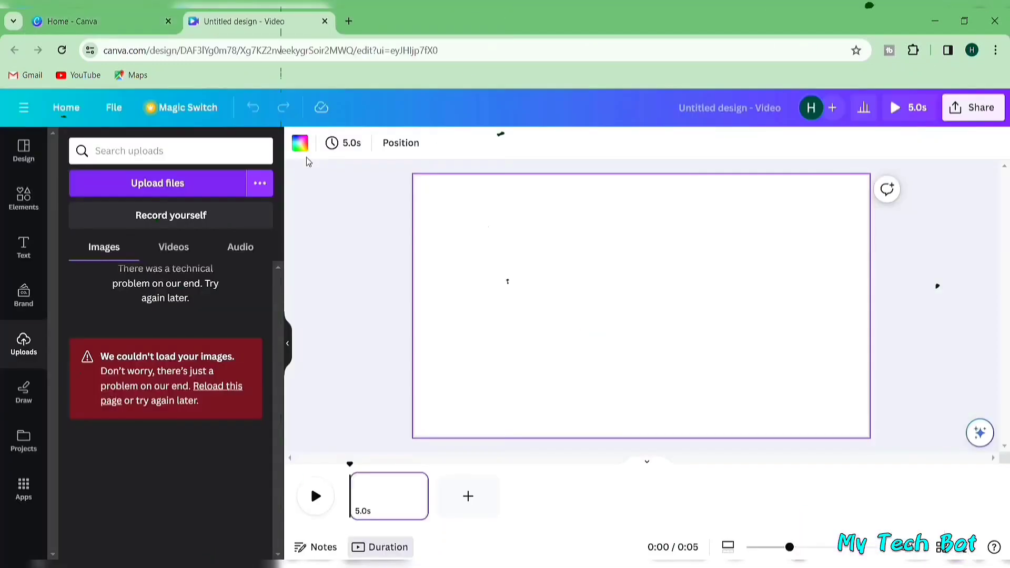
click(173, 247)
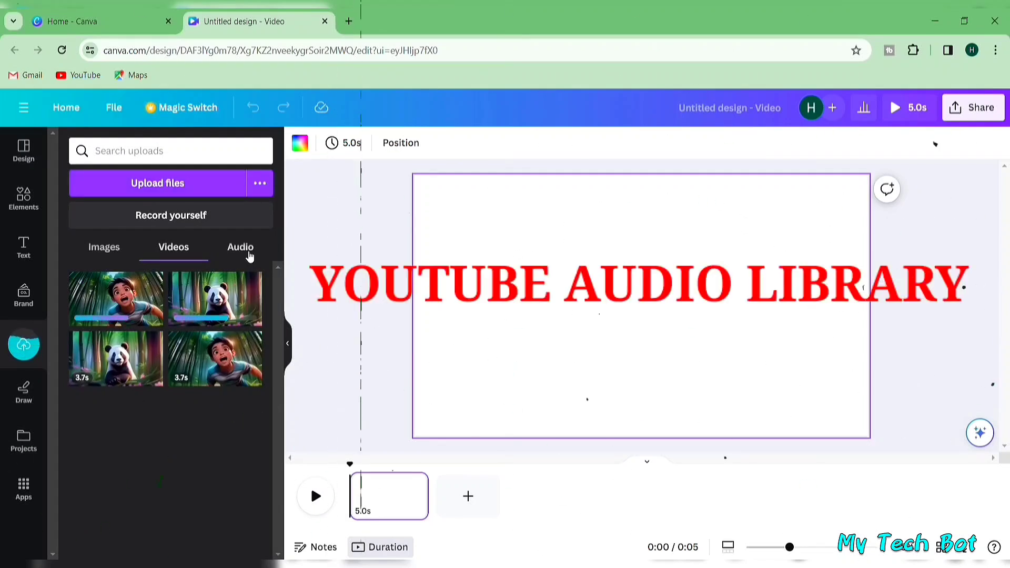
drag(216, 358, 458, 213)
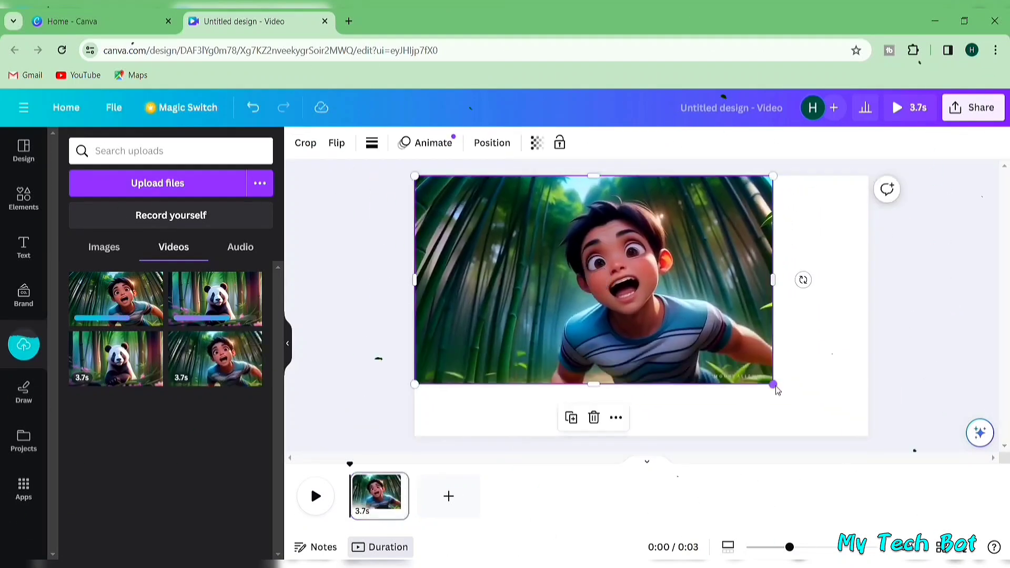
drag(778, 384, 868, 435)
Add a second page filled by the panda clip and upload the two ElevenLabs audio files.
key(ctrl+Return)
click(147, 365)
drag(664, 322, 592, 278)
drag(771, 384, 868, 439)
click(240, 246)
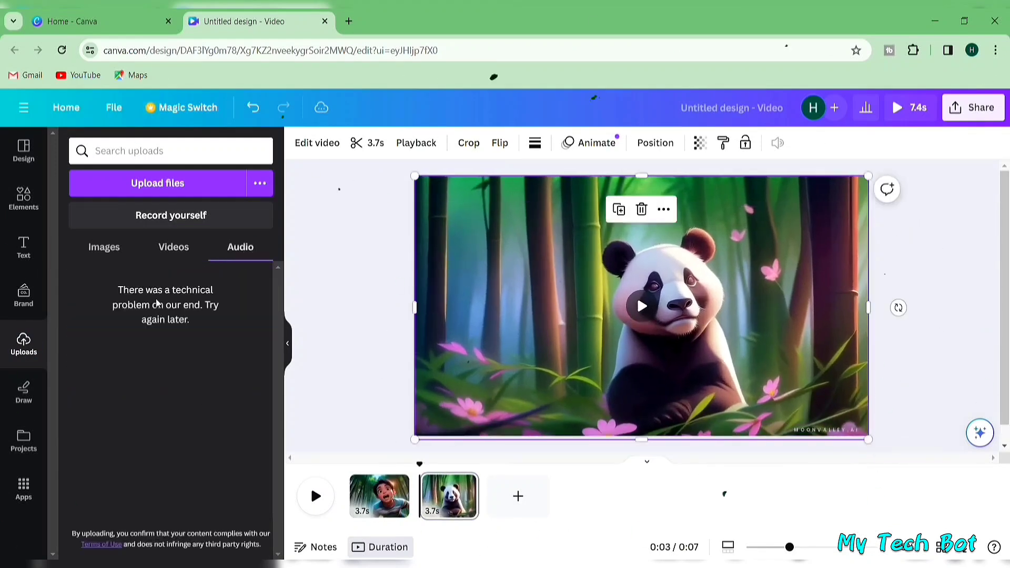
click(188, 184)
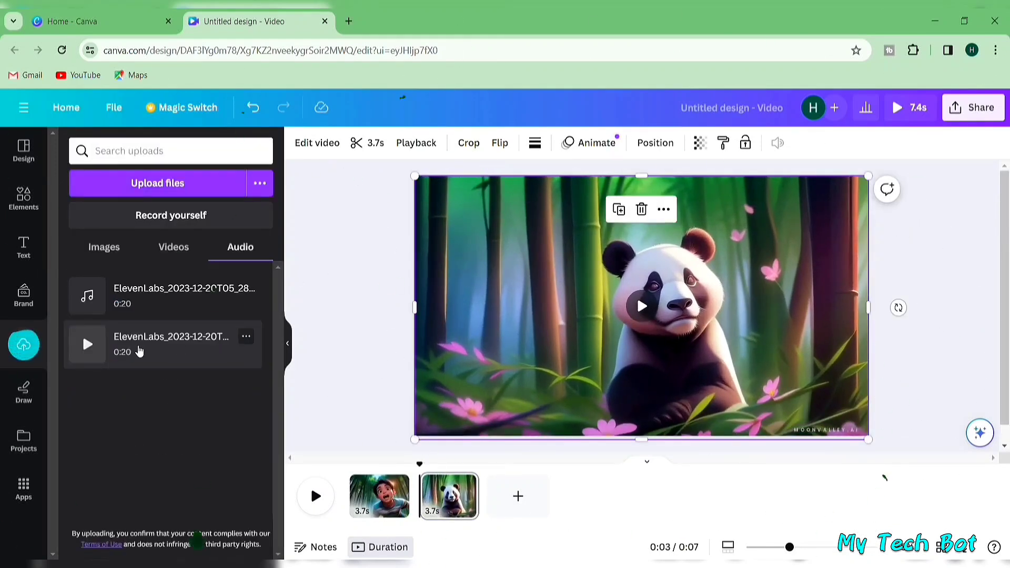
Place the ElevenLabs narration beneath both clips and preview the 7.4-second video.
drag(140, 349, 361, 511)
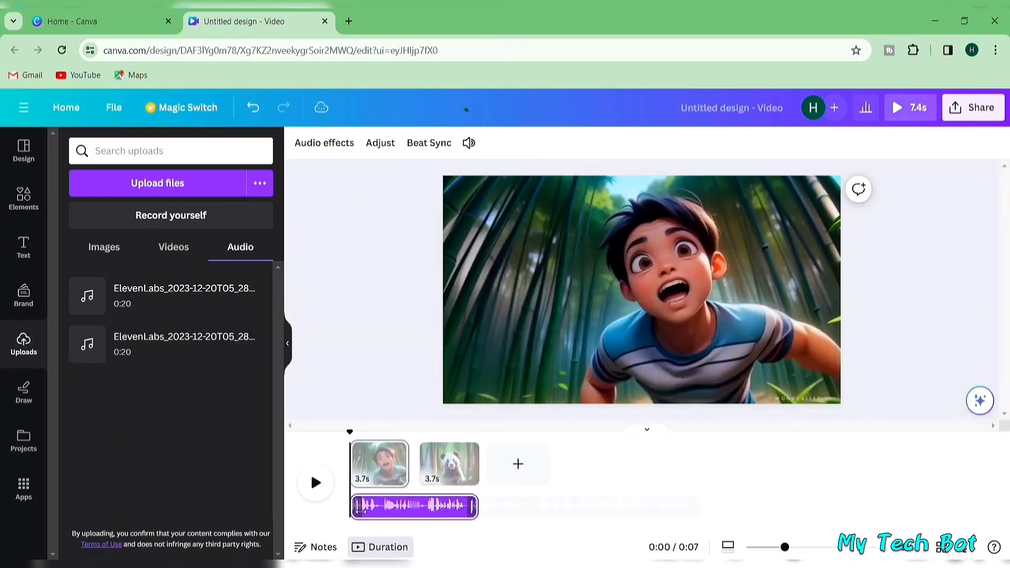
click(316, 484)
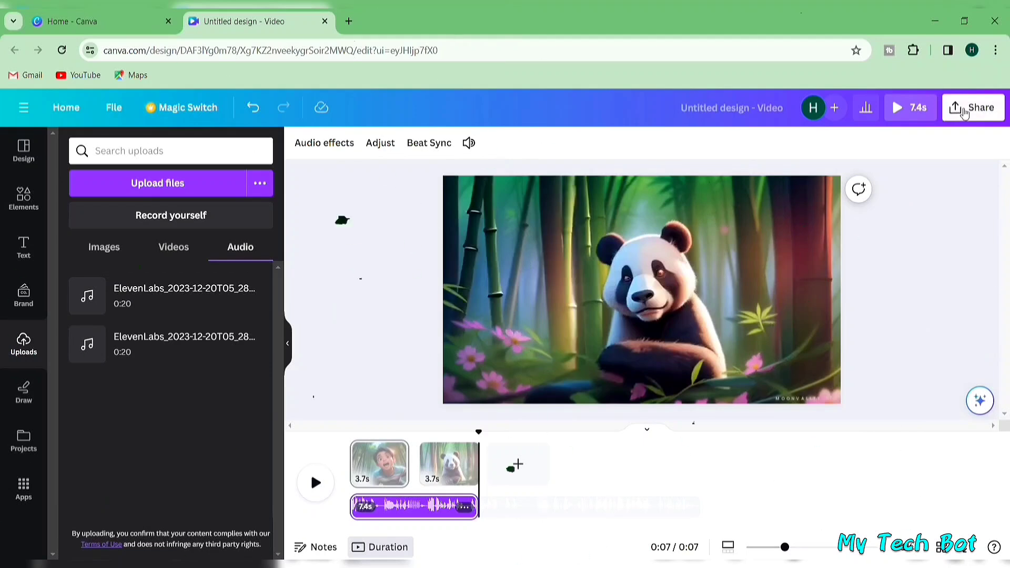
Open the Share panel at the top right to reach the Download option.
click(964, 111)
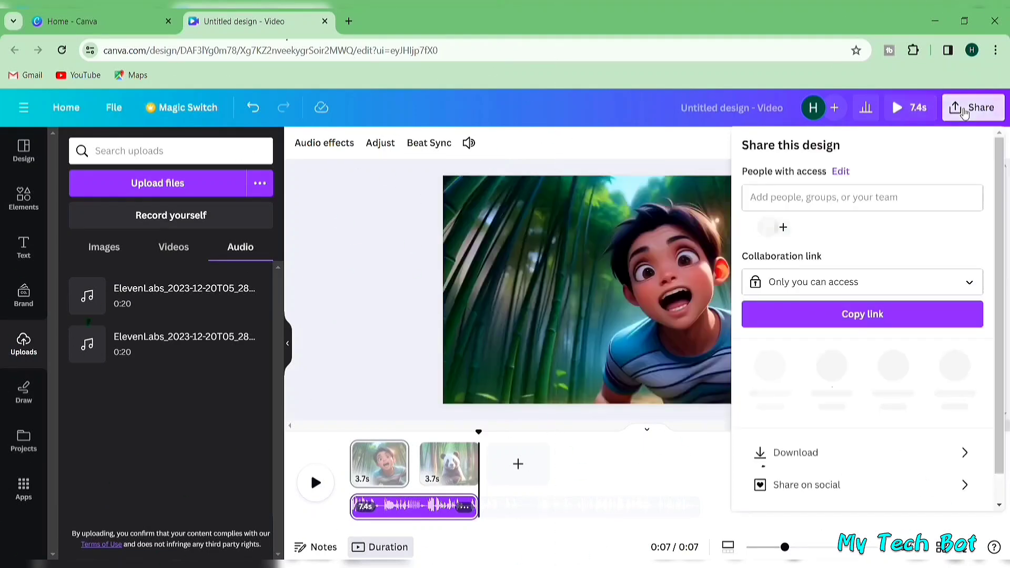